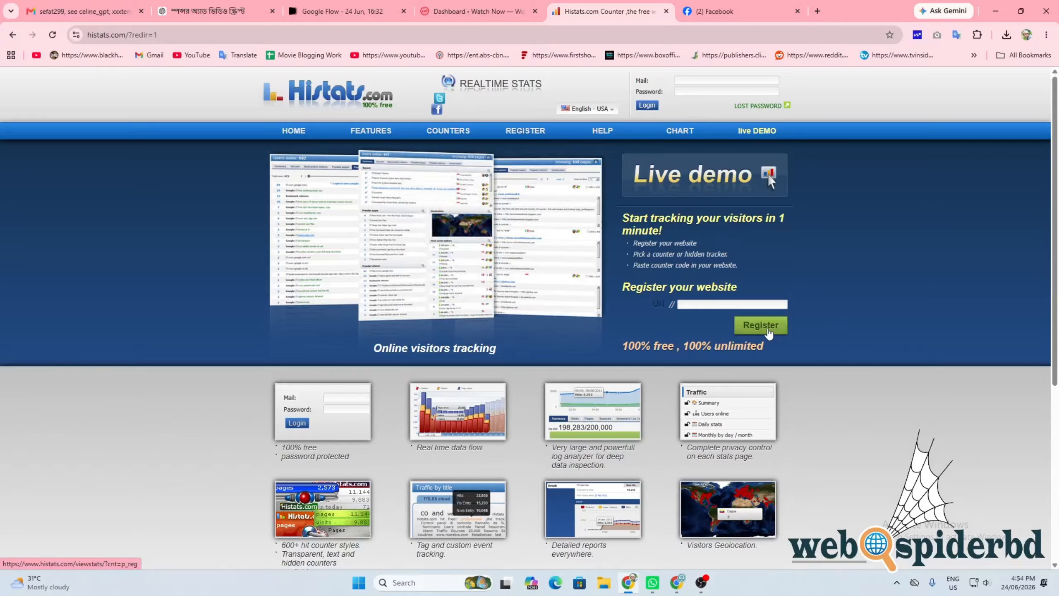
# Step: Bring up Histats's Create new account form via Register under 'Register your website'
pyautogui.click(769, 332)
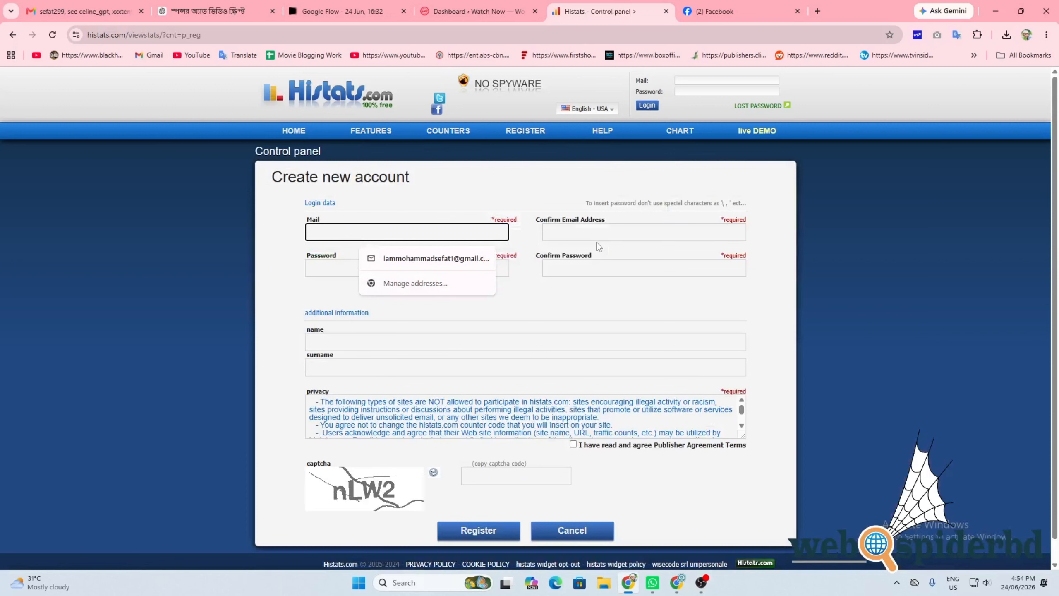
# Step: Paste an entry into the registration surname field, then begin filling the login e-mail box
pyautogui.press('Tab')
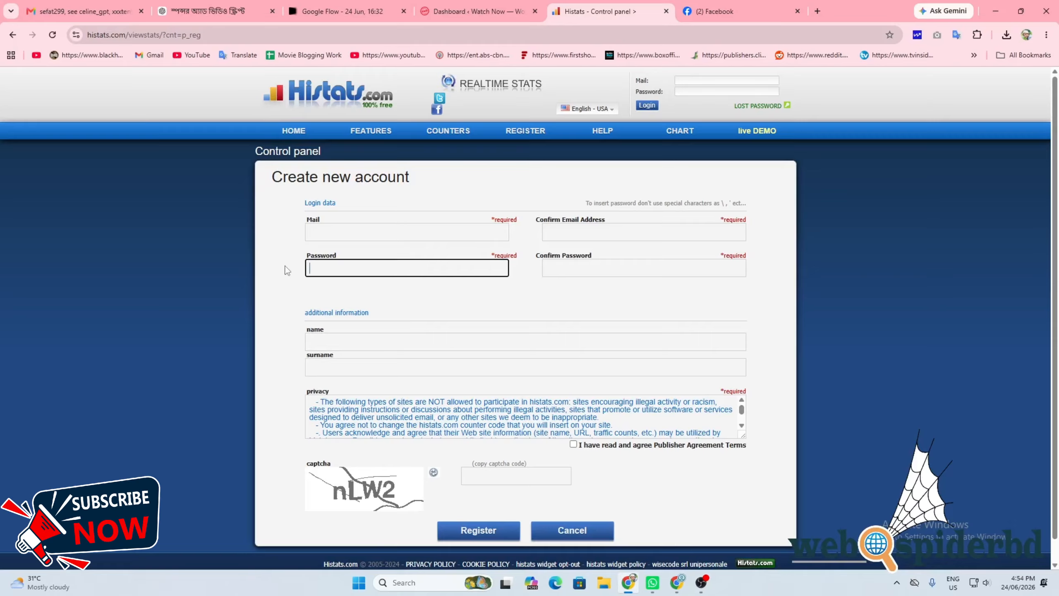
pyautogui.click(325, 372)
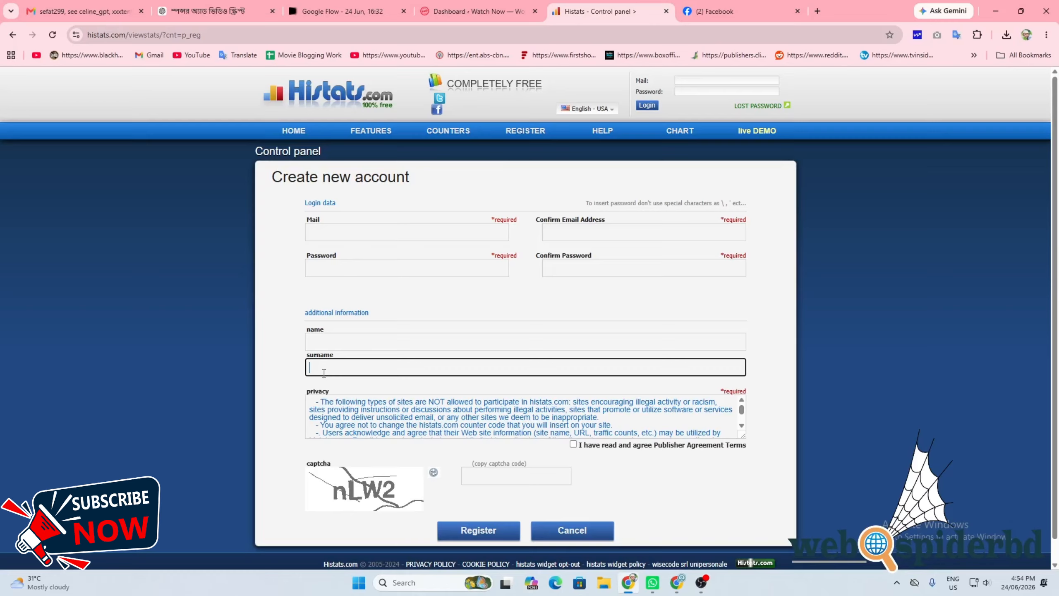
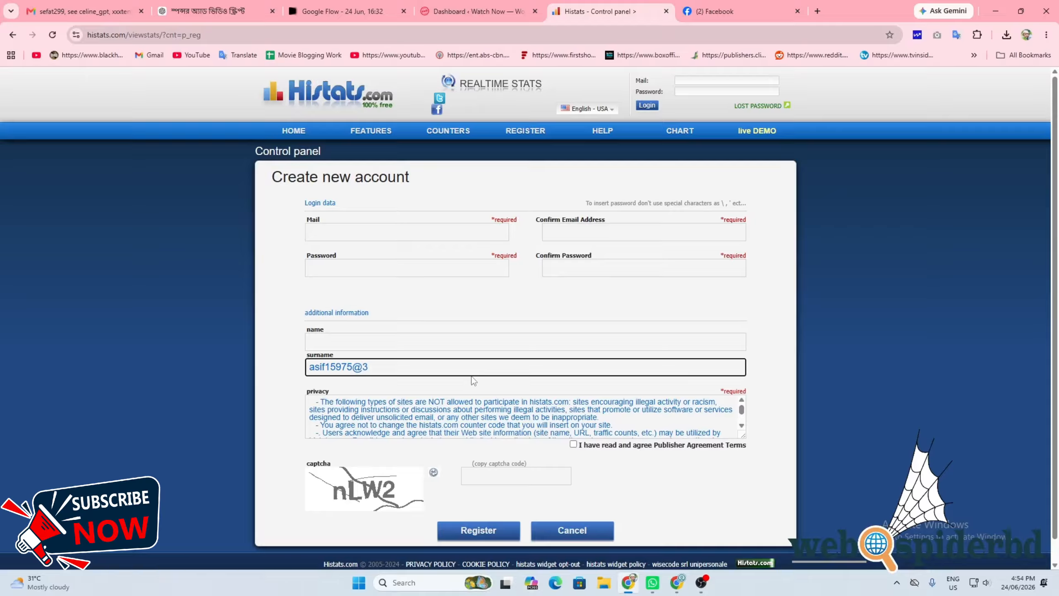
pyautogui.click(480, 233)
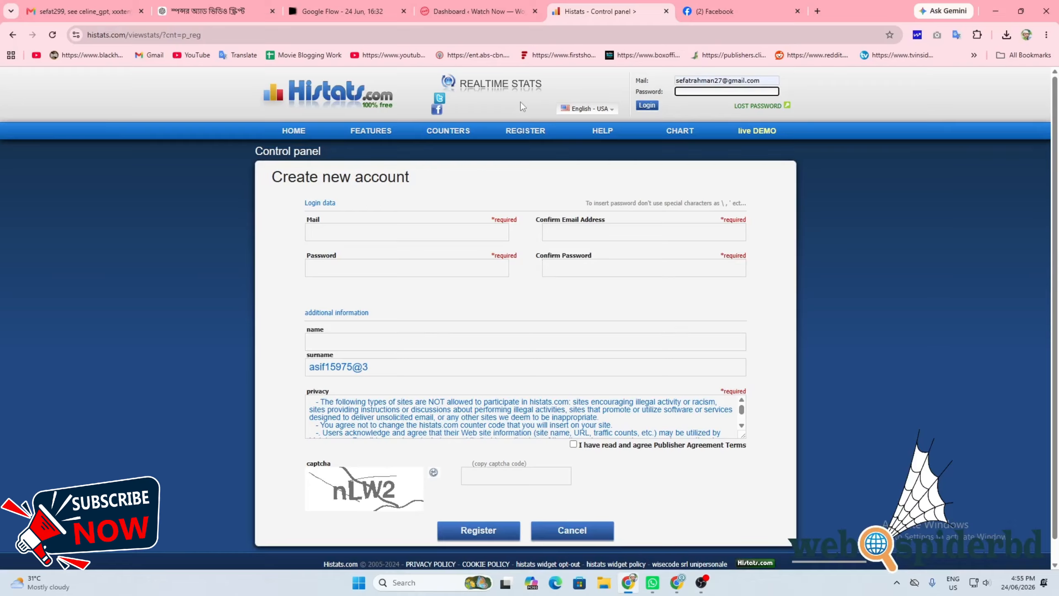
# Step: Sign in with the account password and dismiss Chrome's password warning to reach the control panel
pyautogui.write('••••••••')
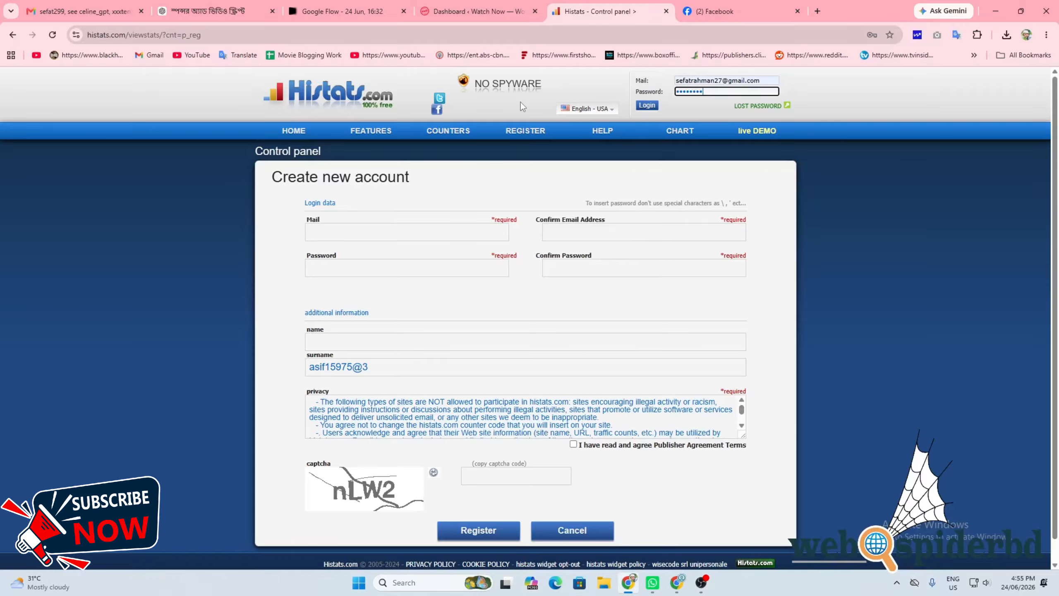
pyautogui.press('Return')
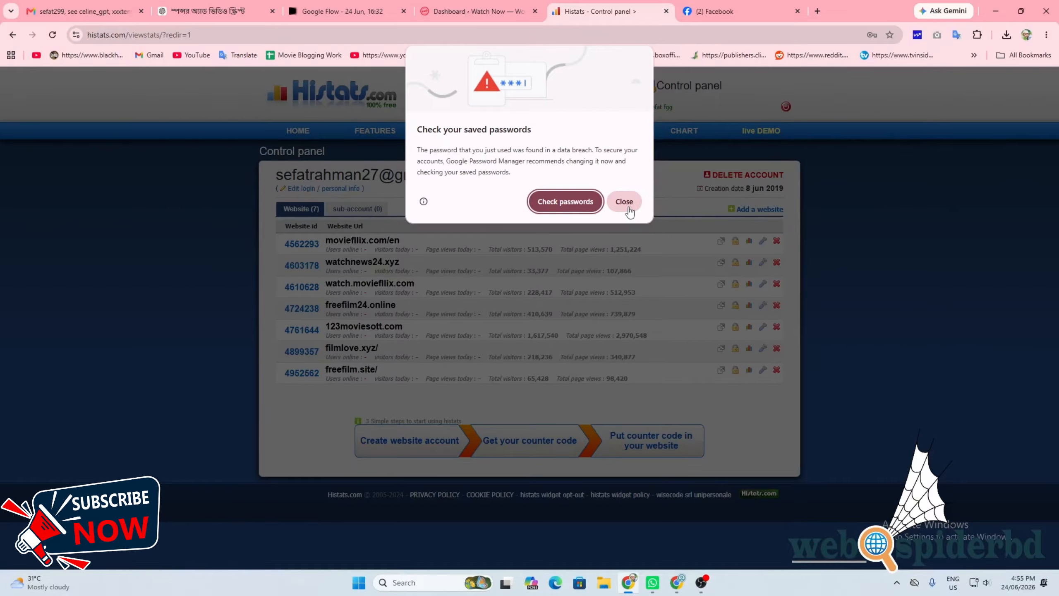
pyautogui.click(624, 202)
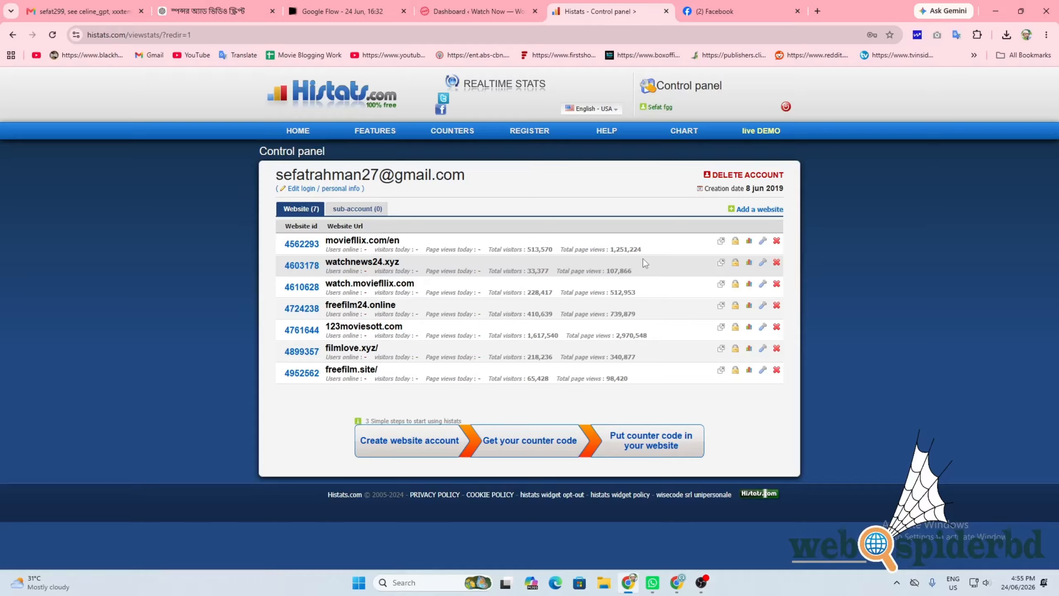
pyautogui.moveTo(624, 250); pyautogui.dragTo(645, 249)
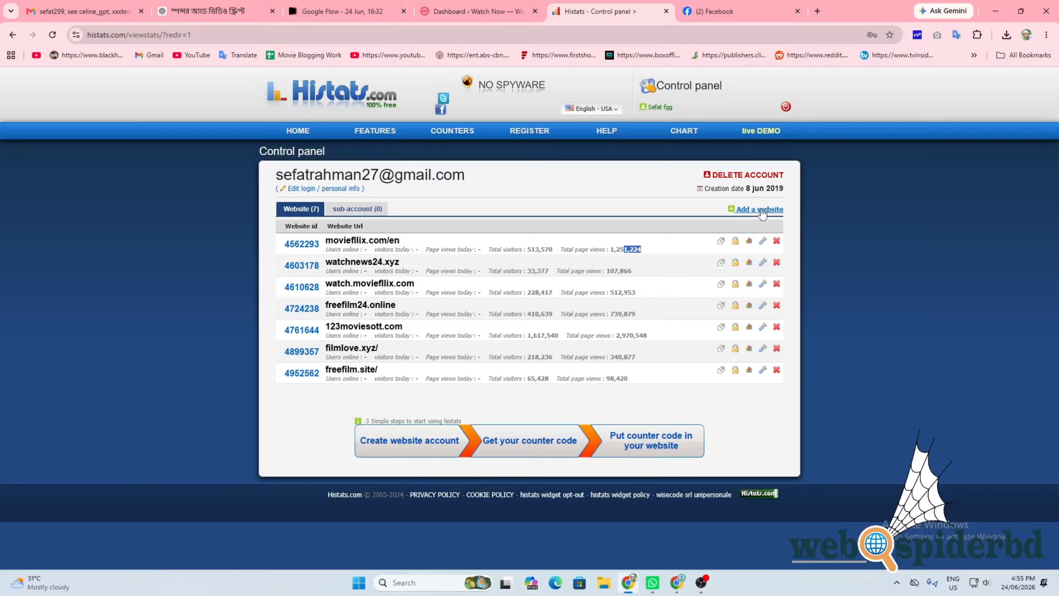
pyautogui.click(760, 210)
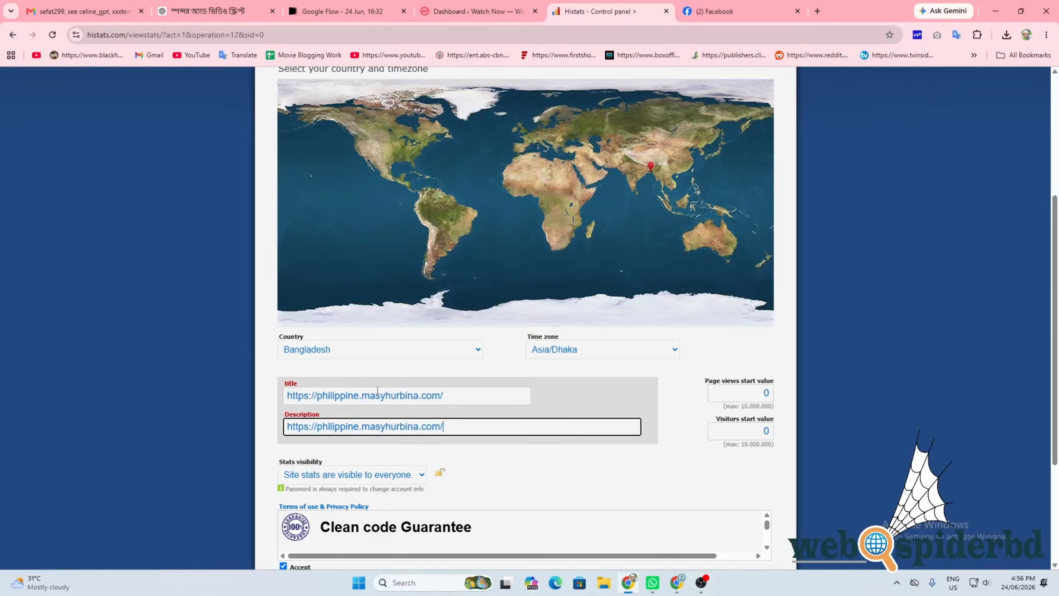
# Step: Set the new site's stats visibility to 'only to you' and enter the captcha code
pyautogui.moveTo(453, 395); pyautogui.dragTo(284, 406)
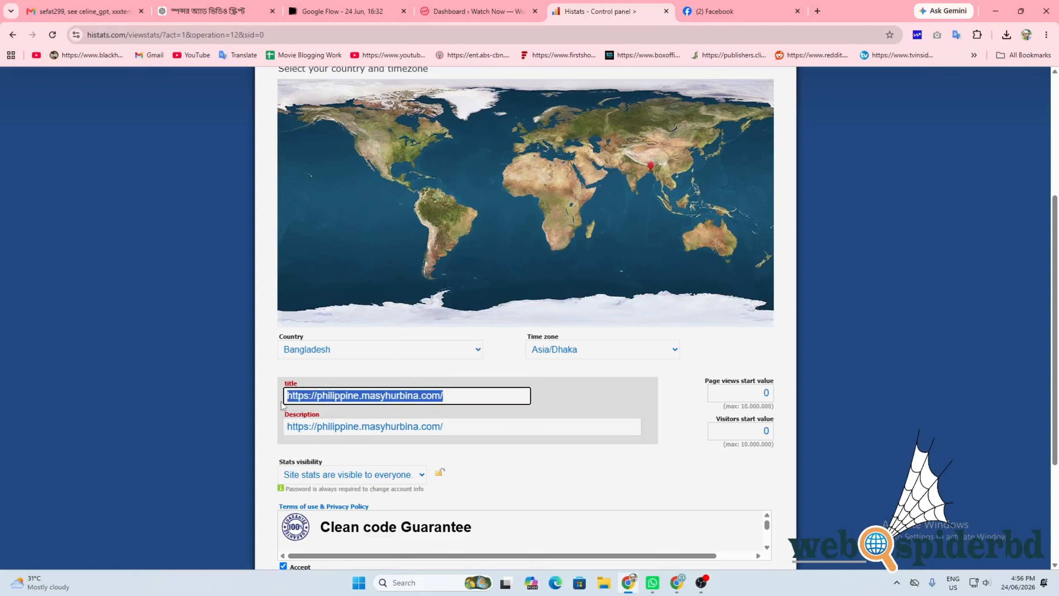
pyautogui.click(449, 397)
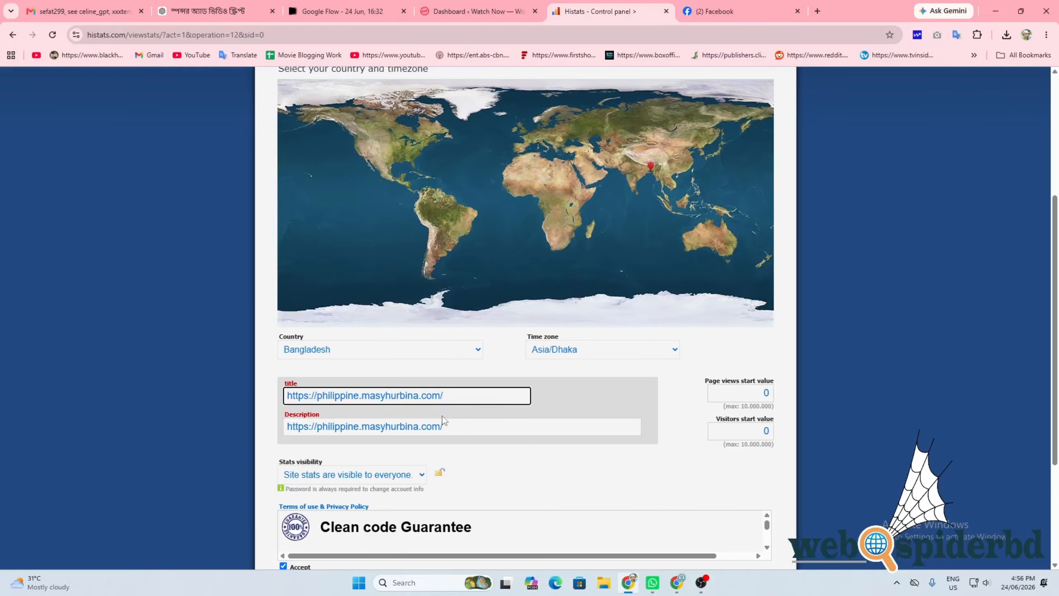
pyautogui.scroll(-1, 443, 420)
pyautogui.click(383, 420)
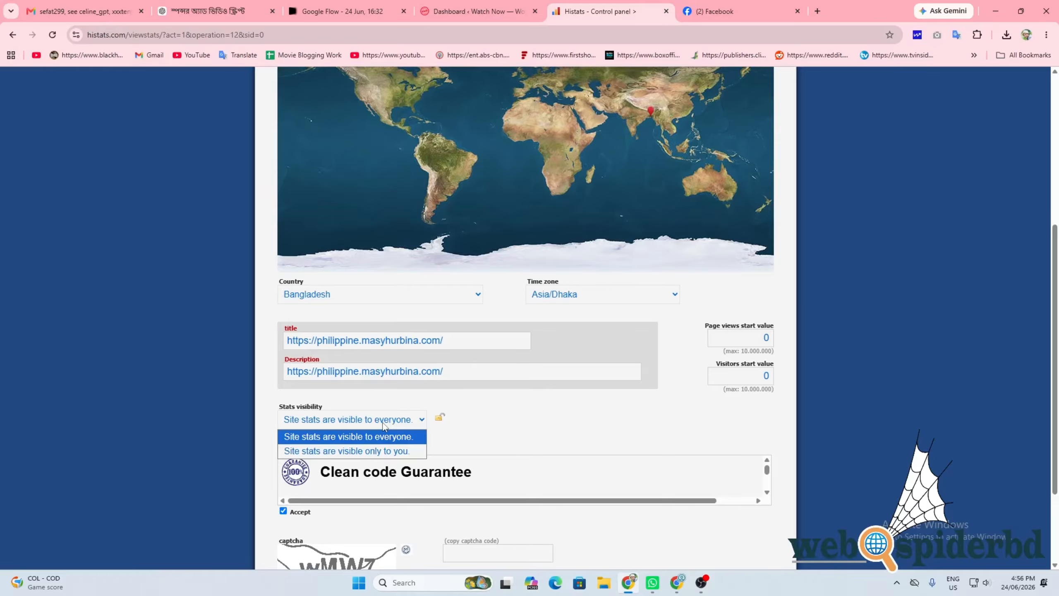
pyautogui.click(347, 451)
pyautogui.scroll(-3, 376, 417)
pyautogui.click(497, 443)
pyautogui.write('w')
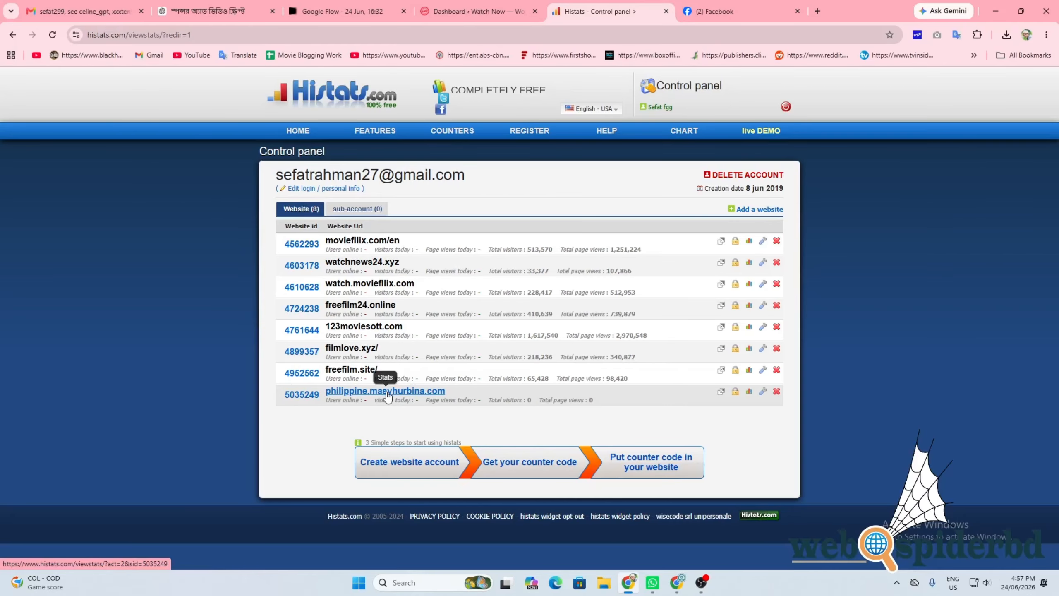
# Step: Review philippine.masyhurbina.com's zero-visitor Summary, then go to its Counter CODE setup
pyautogui.click(387, 392)
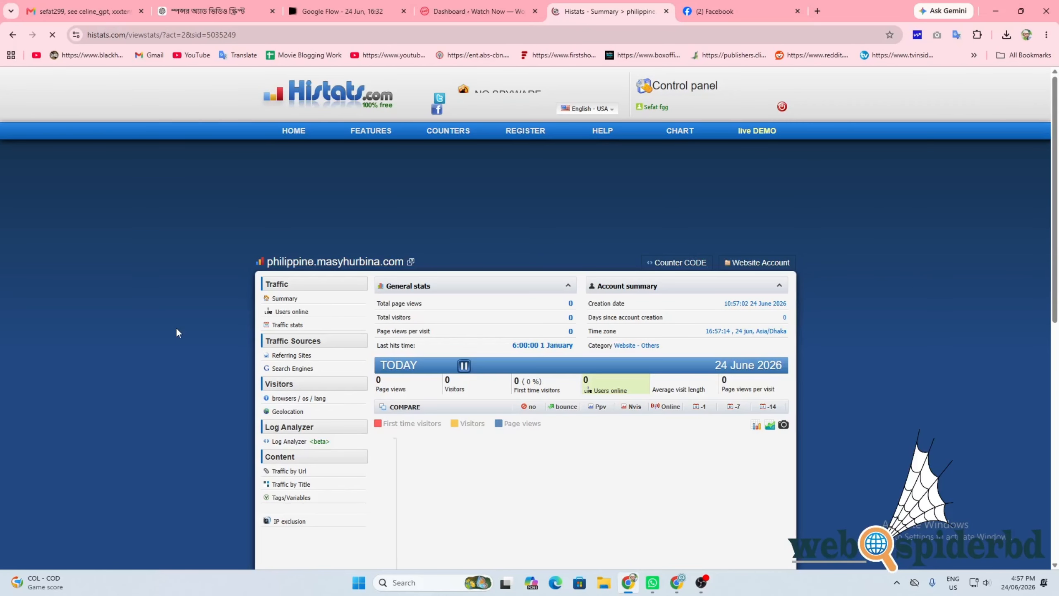
pyautogui.scroll(-3, 531, 285)
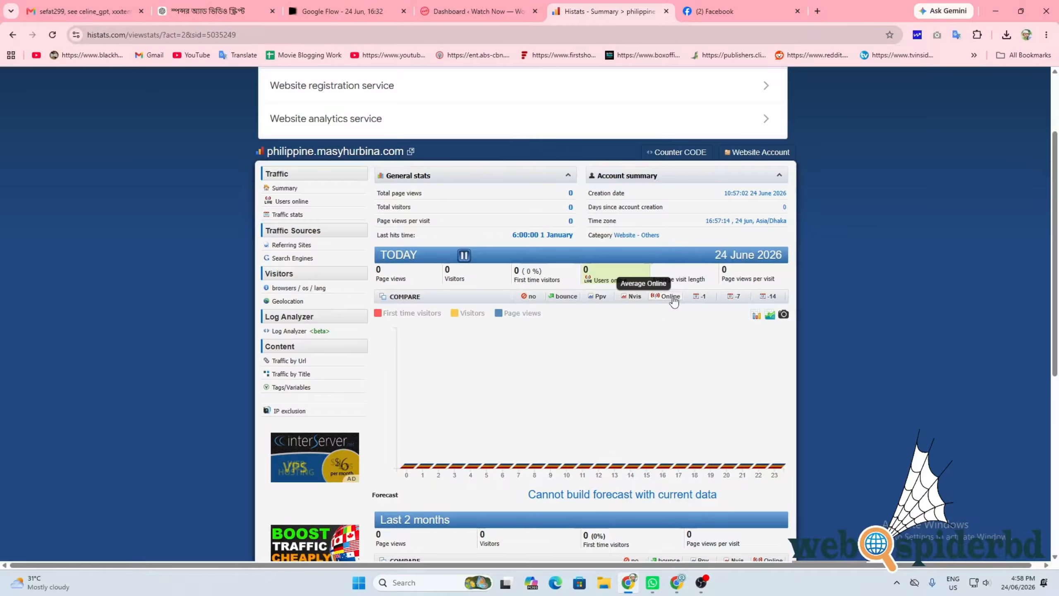
pyautogui.click(669, 153)
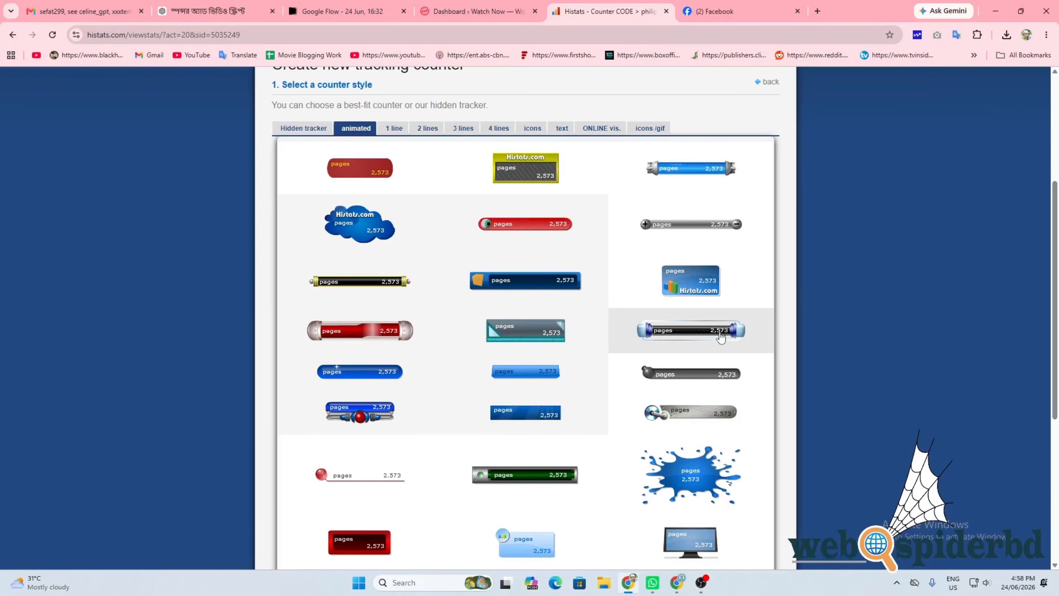
# Step: Create a Hidden tracker counter (id 7376506) and display its JavaScript code
pyautogui.scroll(3, 232, 327)
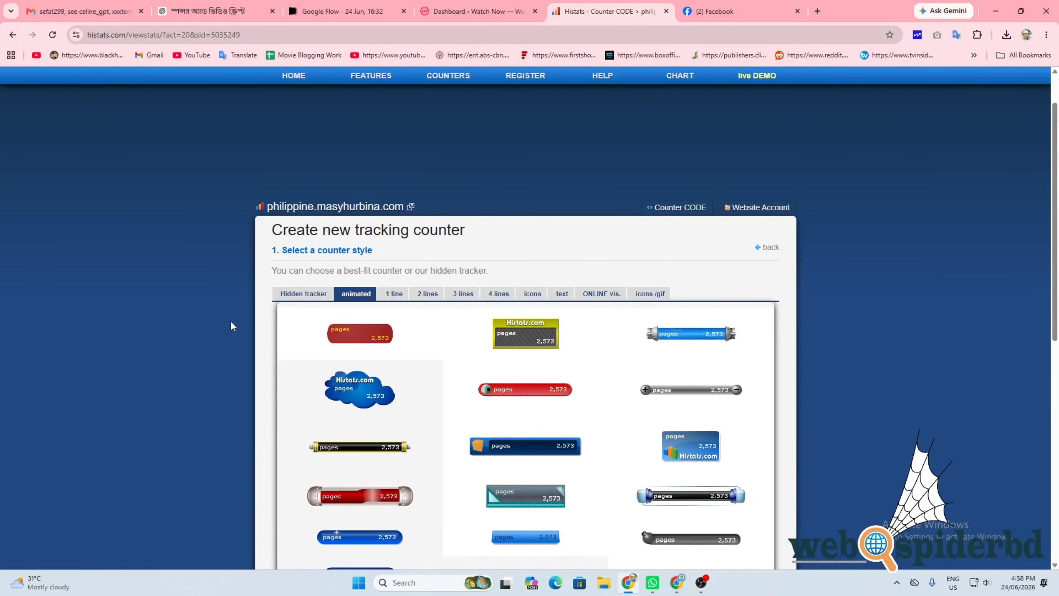
pyautogui.click(304, 294)
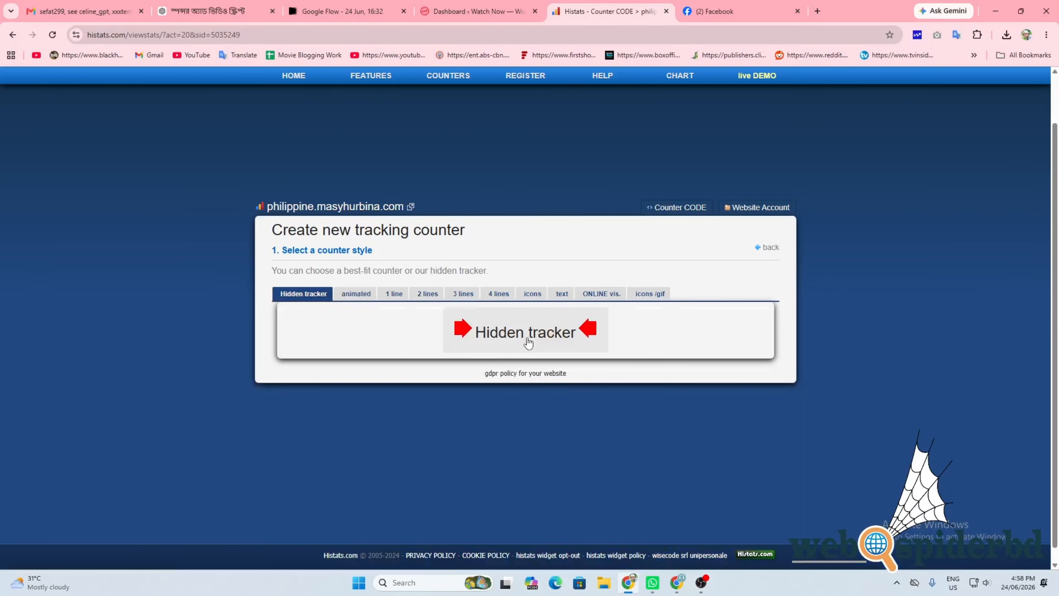
pyautogui.click(528, 343)
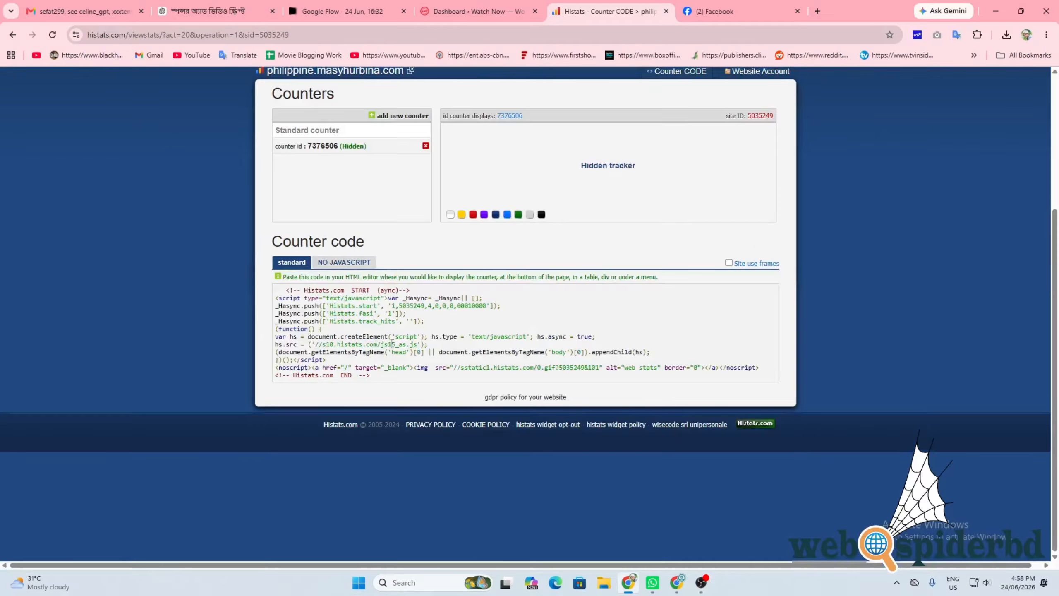
# Step: Select all of the hidden tracker code for site ID 5035249 and copy it
pyautogui.moveTo(275, 375); pyautogui.dragTo(380, 376)
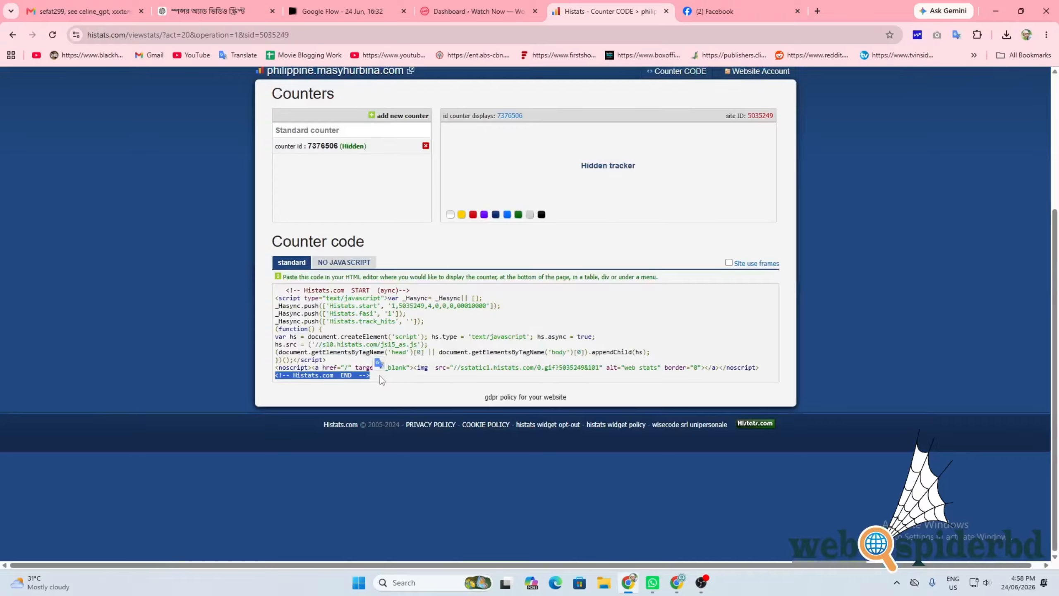
pyautogui.hotkey('ctrl', 'a')
pyautogui.rightClick(303, 298)
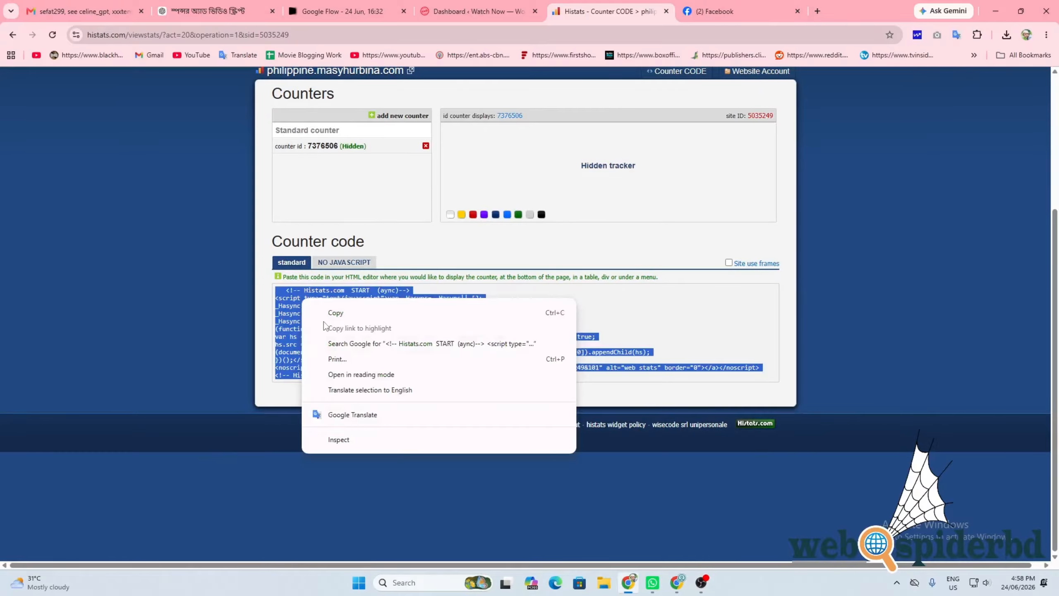
pyautogui.click(342, 312)
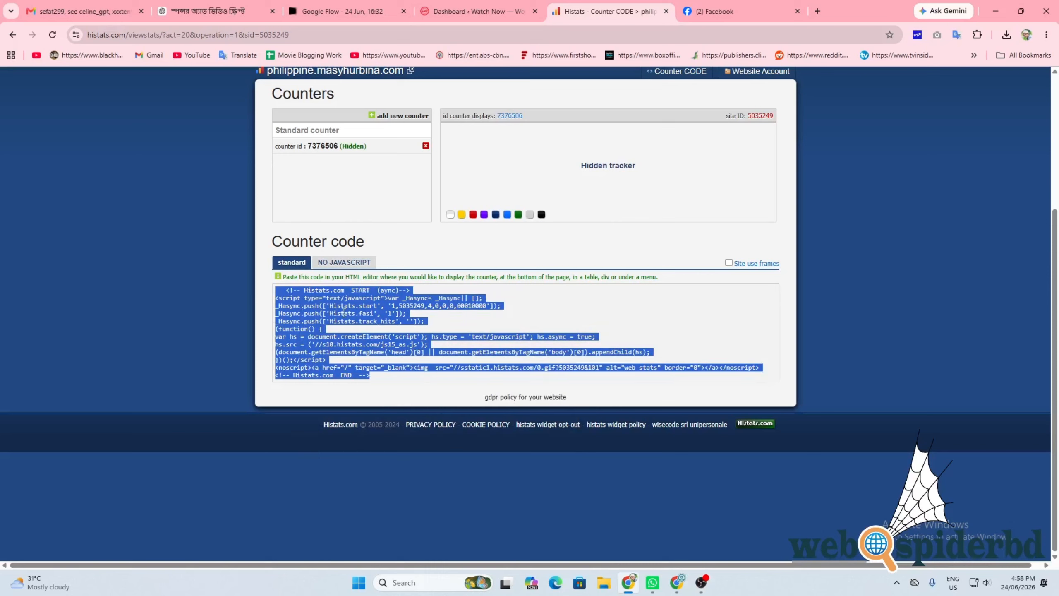
pyautogui.click(449, 3)
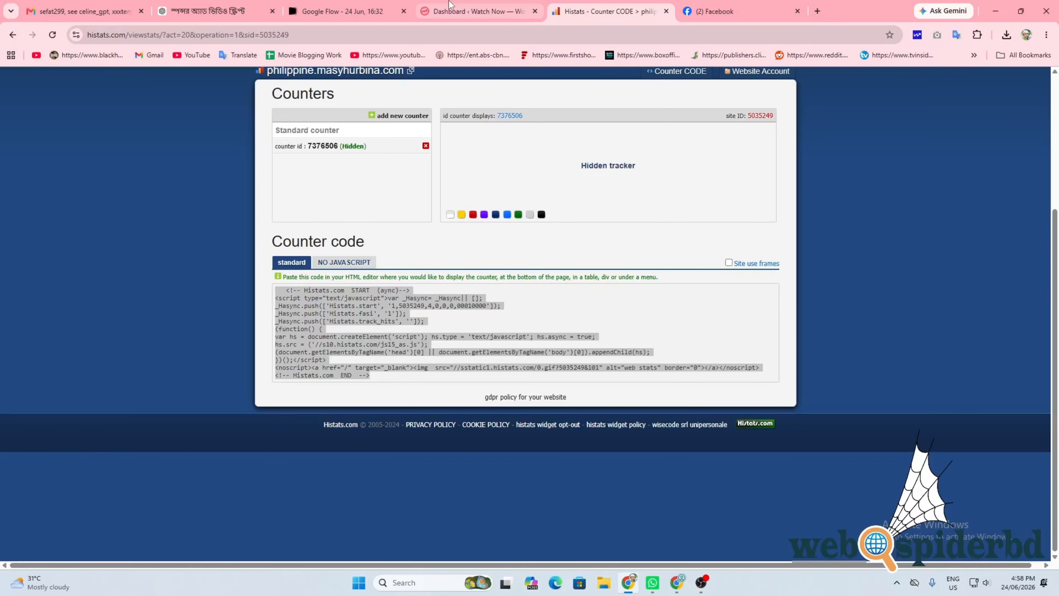
# Step: Go from the WordPress Dashboard through Installed Plugins to the WP Headers And Footers settings
pyautogui.click(448, 2)
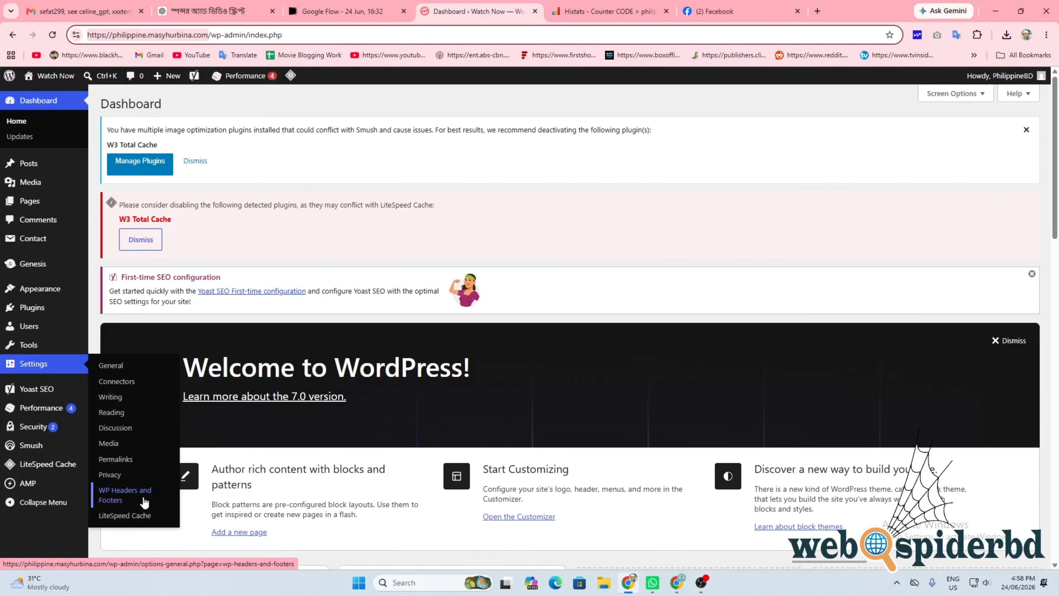
pyautogui.moveTo(143, 316)
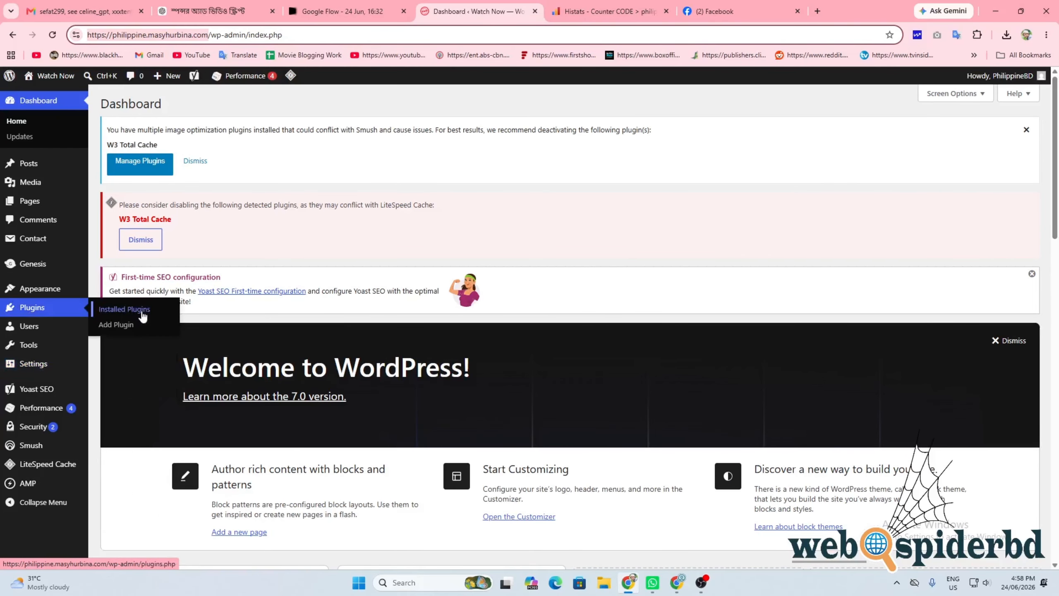
pyautogui.click(118, 326)
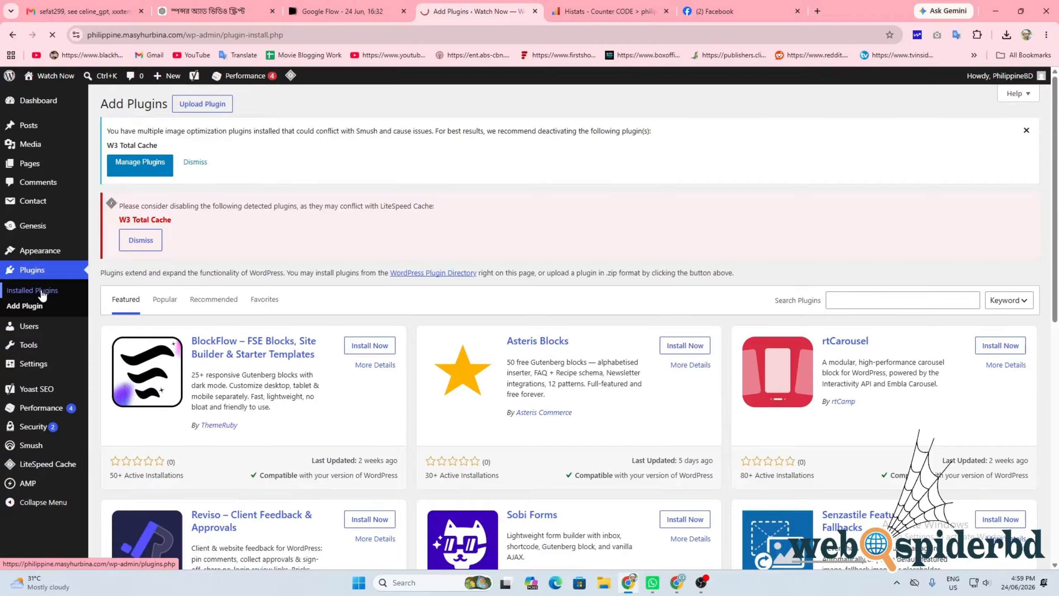
pyautogui.click(42, 295)
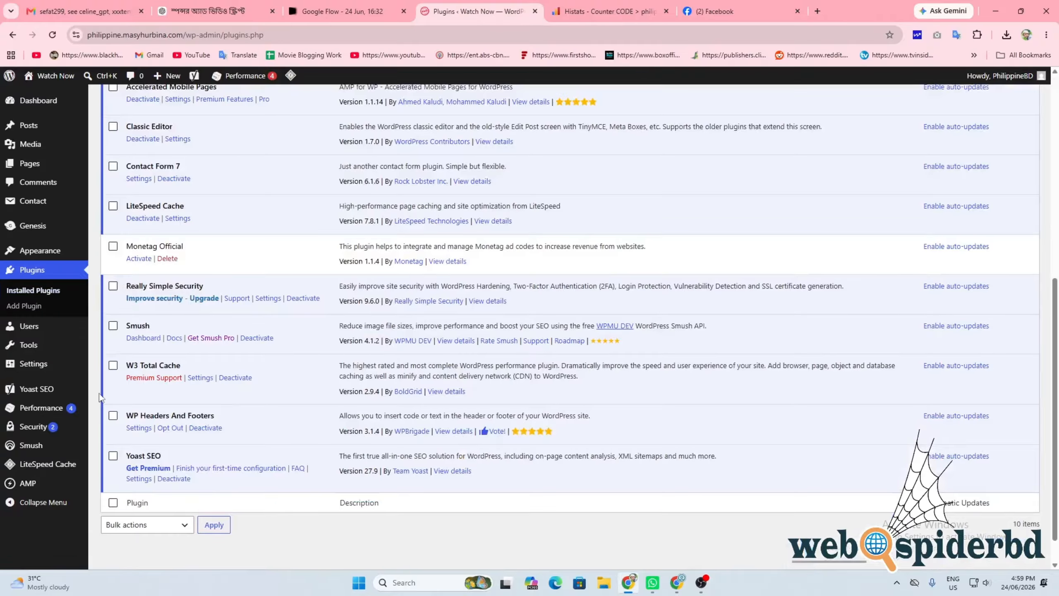
pyautogui.click(138, 429)
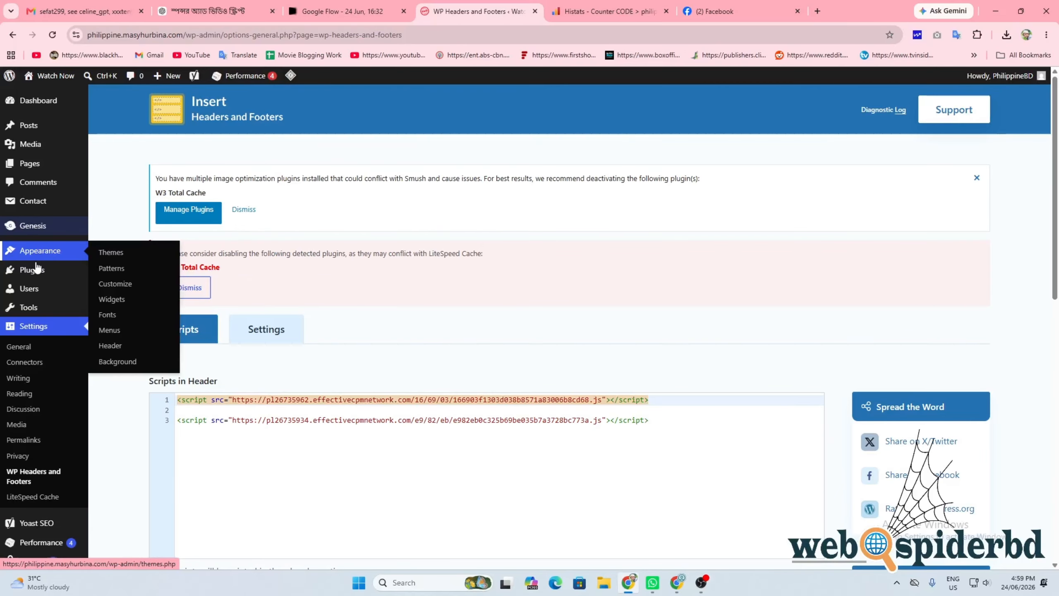
# Step: Paste the Histats code into Scripts in Footer, save, and open the site in another Chrome profile
pyautogui.scroll(-2, 21, 438)
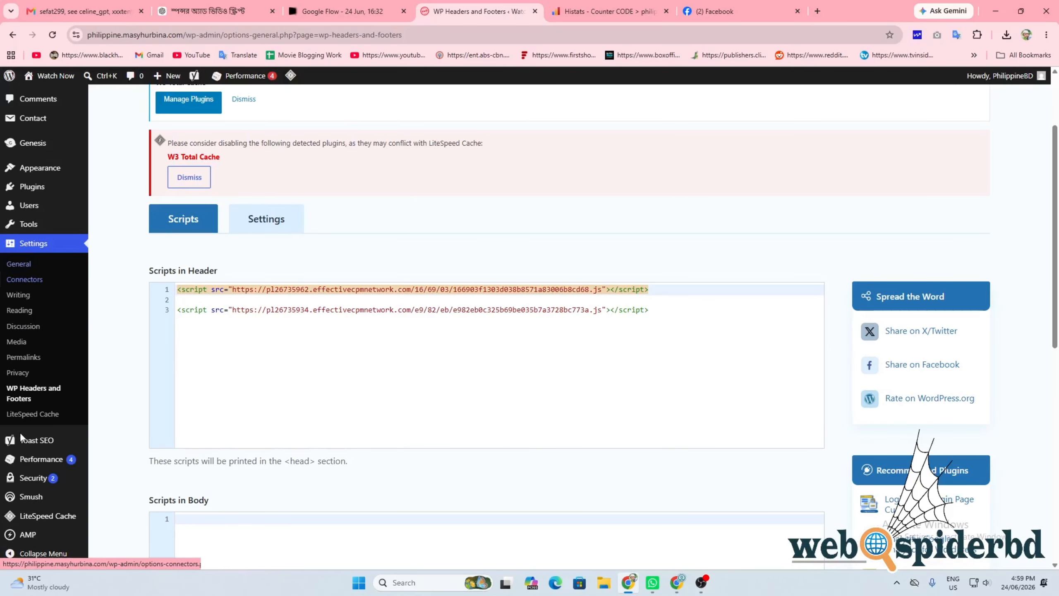
pyautogui.scroll(-10, 282, 390)
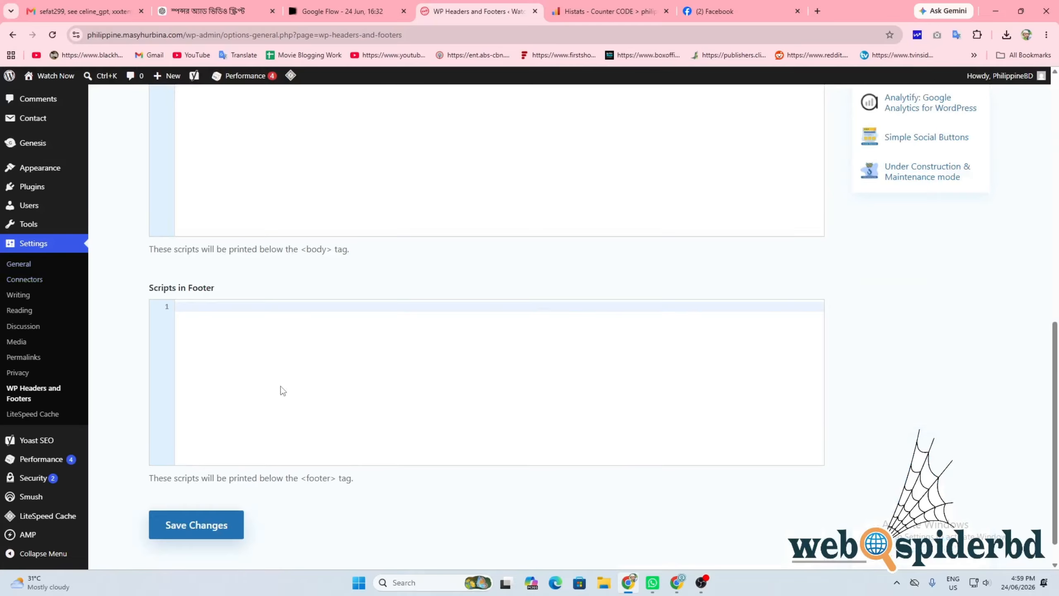
pyautogui.click(240, 308)
pyautogui.hotkey('ctrl', 'v')
pyautogui.click(211, 526)
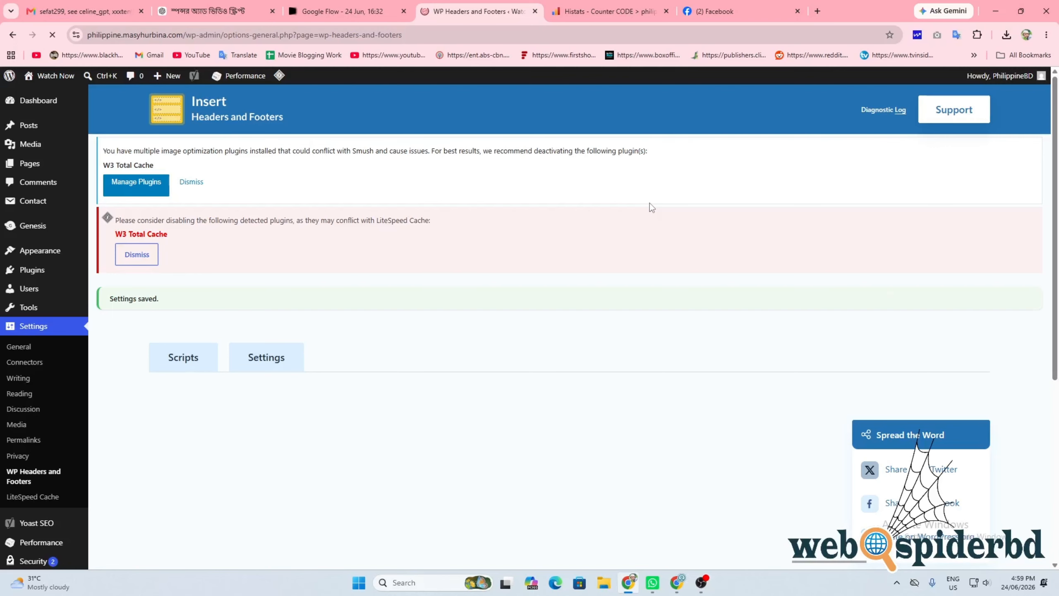
pyautogui.click(1027, 34)
pyautogui.click(921, 271)
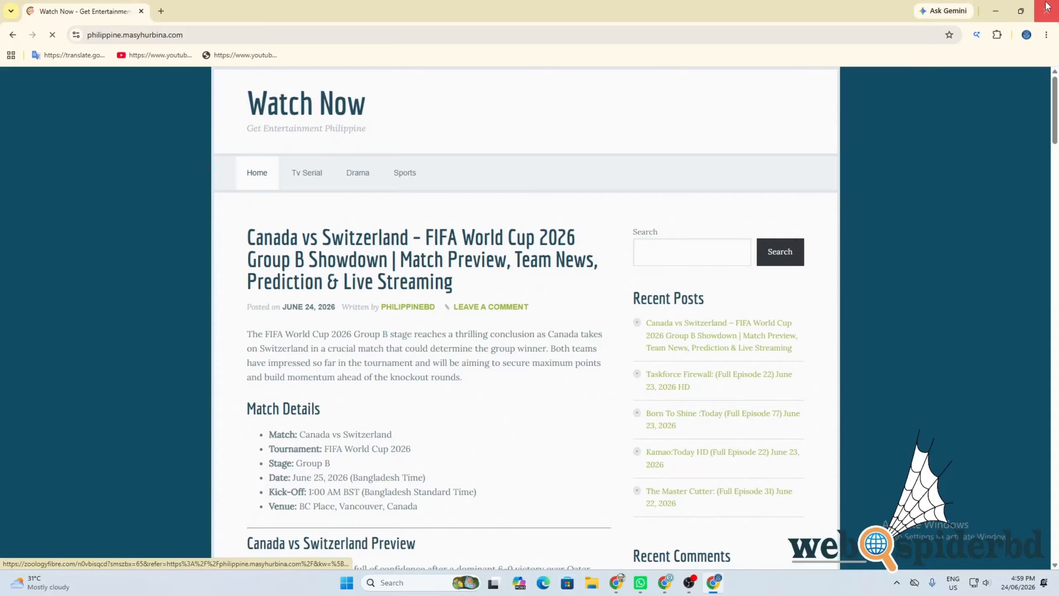
# Step: Close the Watch Now site window to return to the Histats Summary, now showing 1 page view
pyautogui.click(1047, 8)
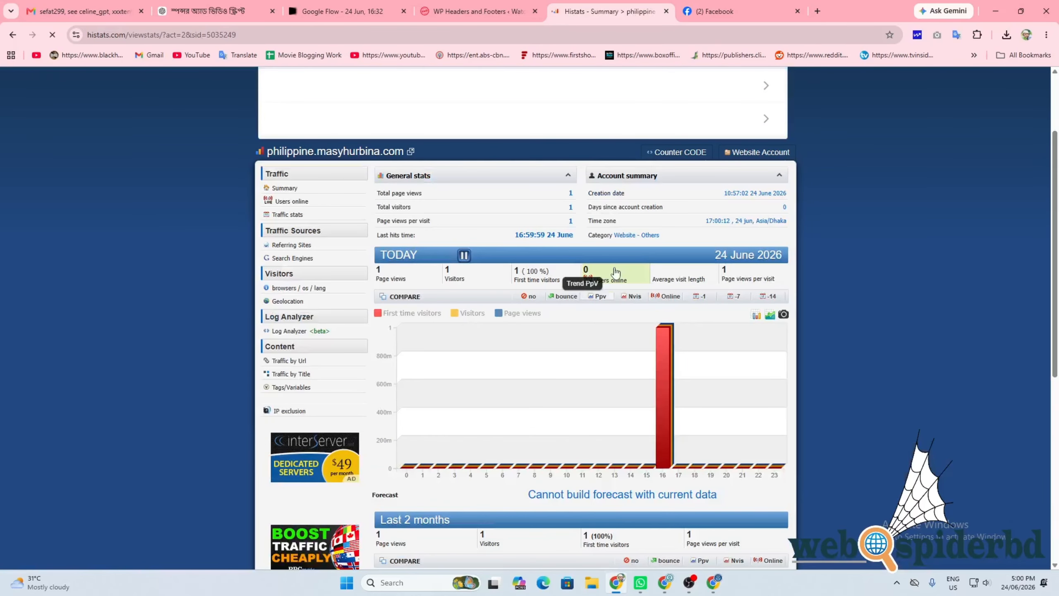
# Step: Open Users online in Histats to see 1 visitor on the Watch Now - Get Entertainment Philippine page
pyautogui.click(615, 271)
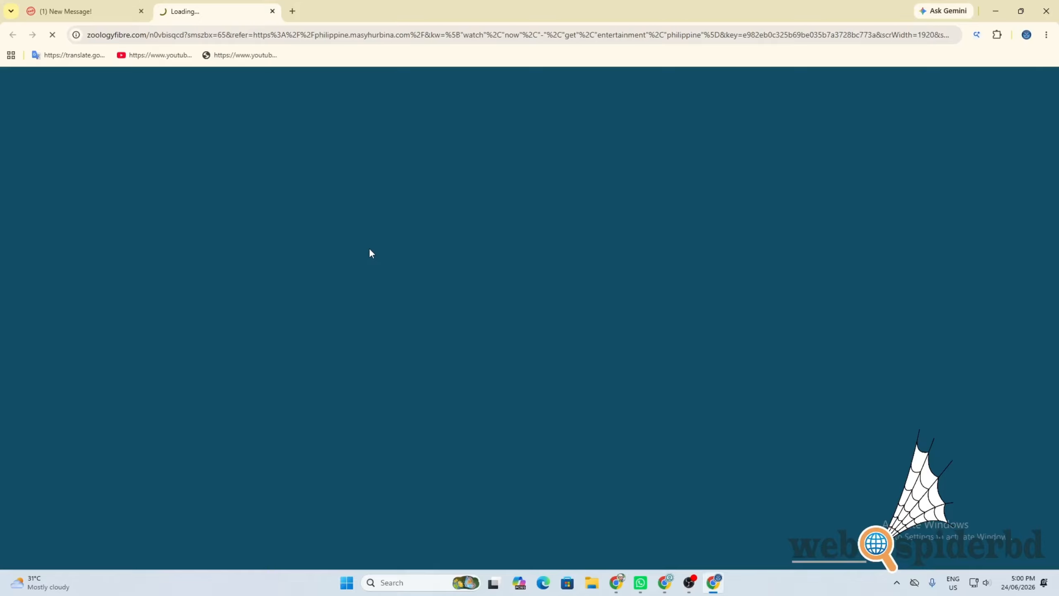
pyautogui.click(615, 581)
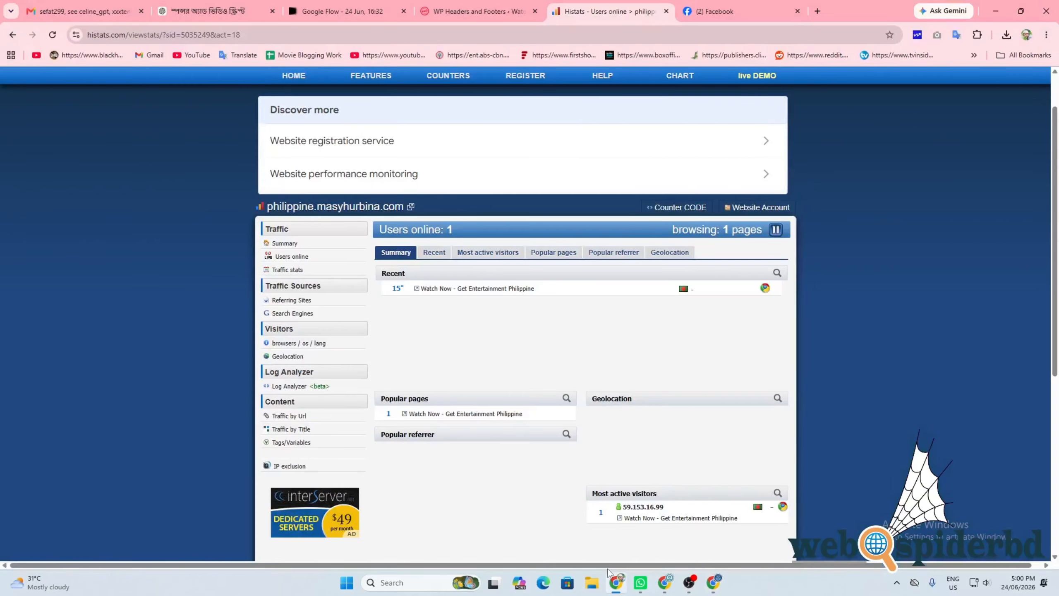